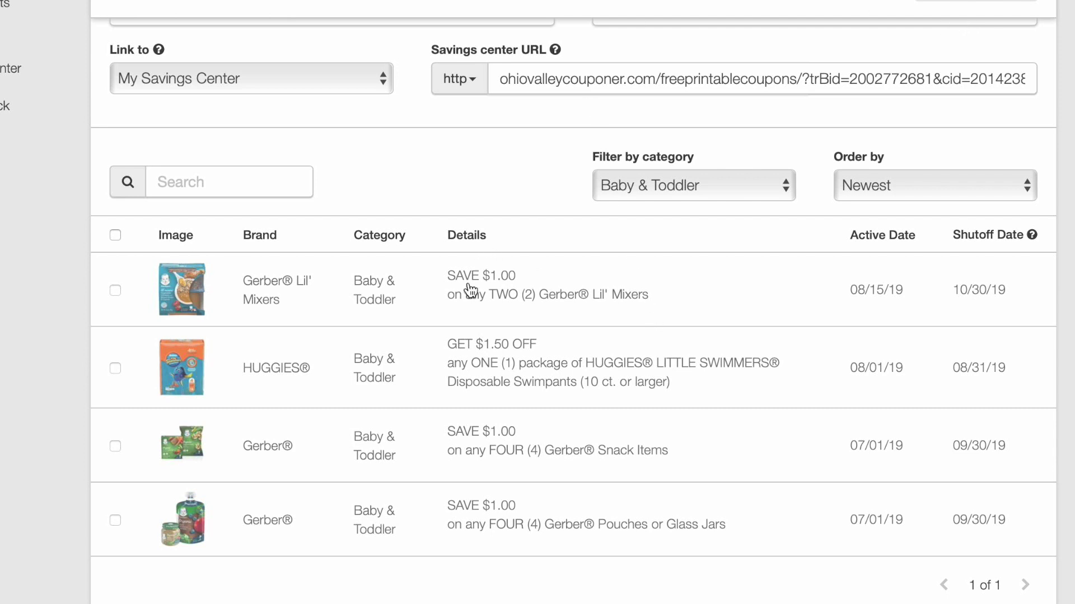
# - Select the Gerber Lil' Mixers coupon, plus the TROPICANA Lemonades or Premium Drinks coupon from the Beverages category
pyautogui.click(260, 300)
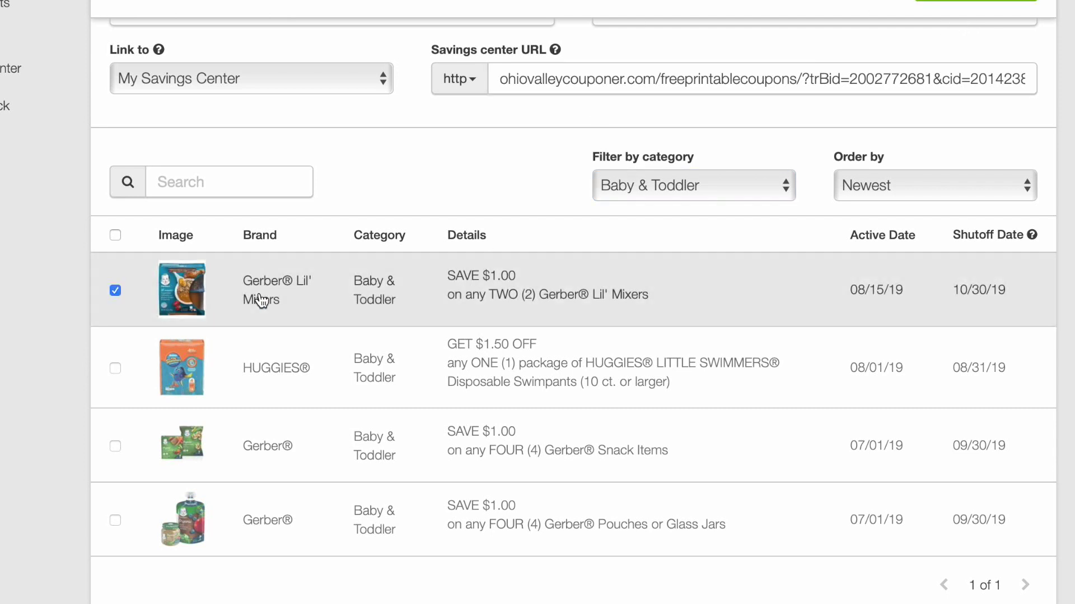
pyautogui.click(748, 193)
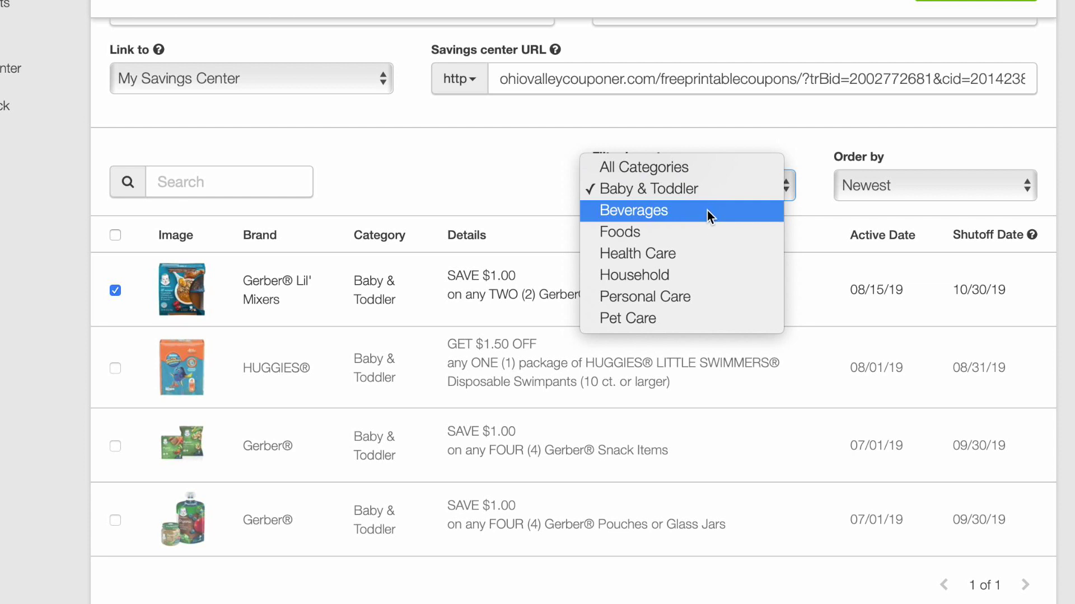
pyautogui.click(708, 210)
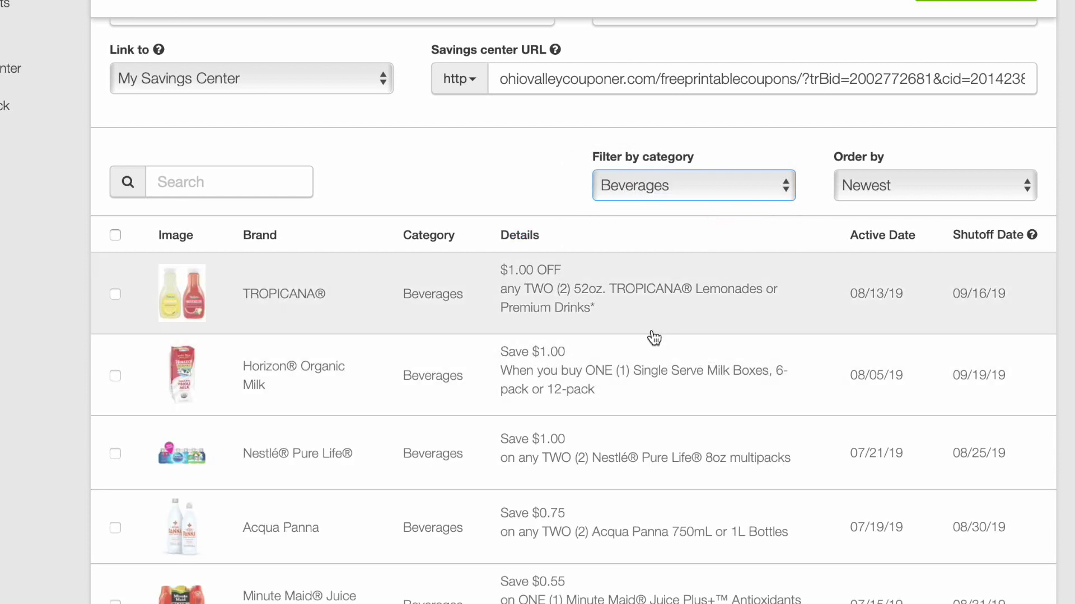
pyautogui.scroll(1, 616, 319)
pyautogui.scroll(3, 522, 291)
pyautogui.click(579, 388)
# - Filter the coupon list to the Foods category and select the Pringles and Famous Amos Cookies coupons
pyautogui.scroll(4, 579, 387)
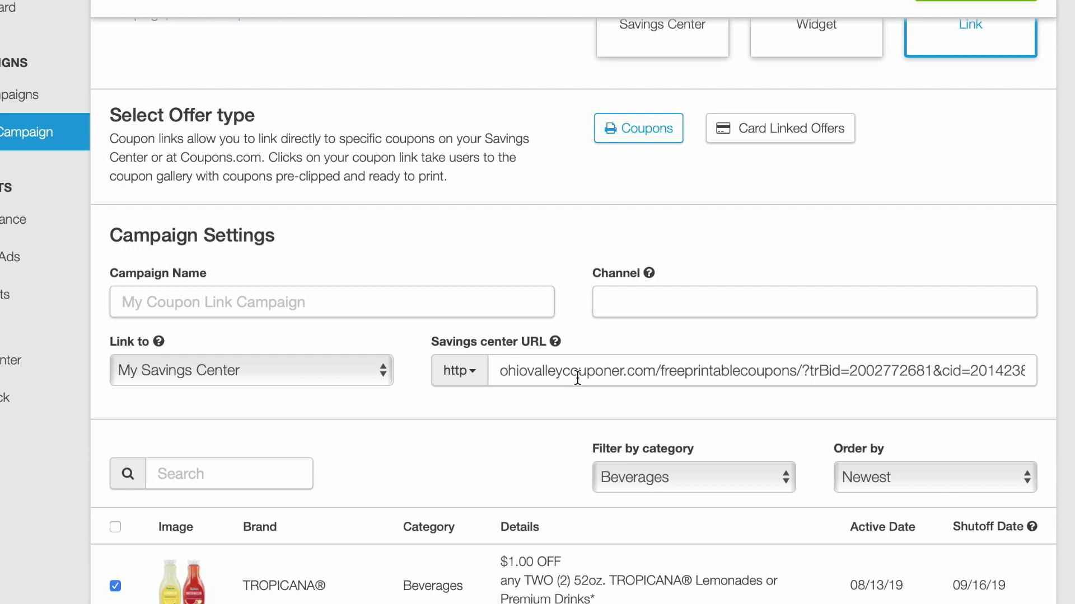
pyautogui.click(670, 487)
pyautogui.press('Escape')
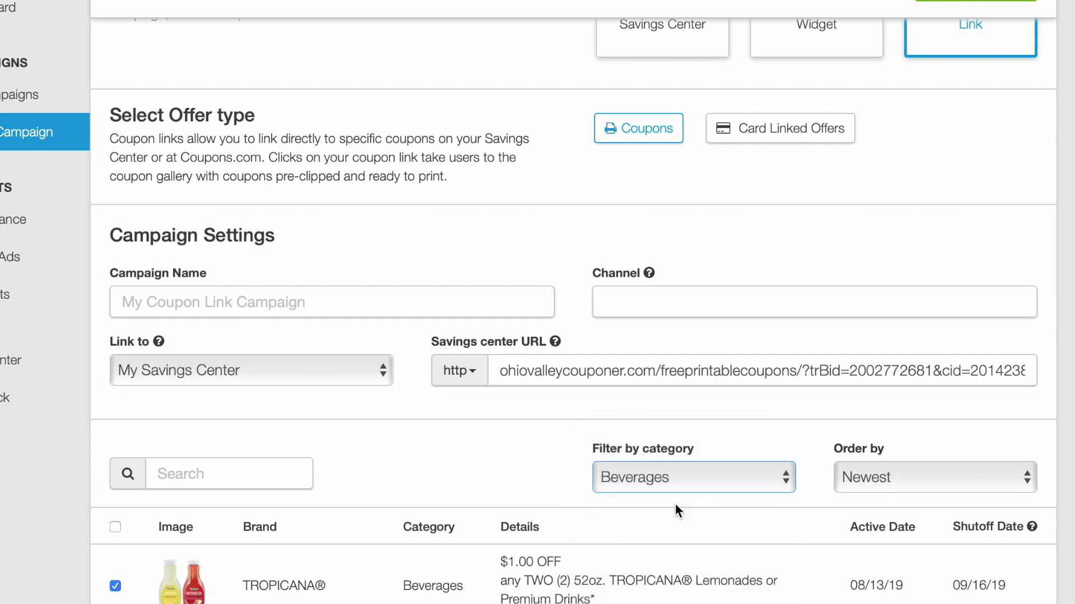
pyautogui.scroll(-2, 538, 479)
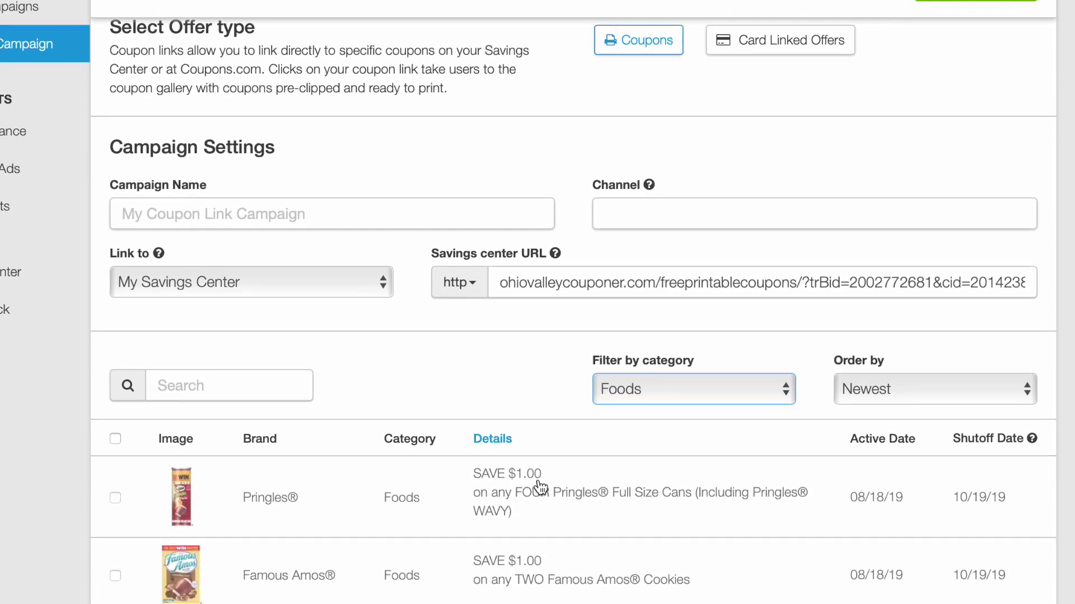
pyautogui.click(537, 487)
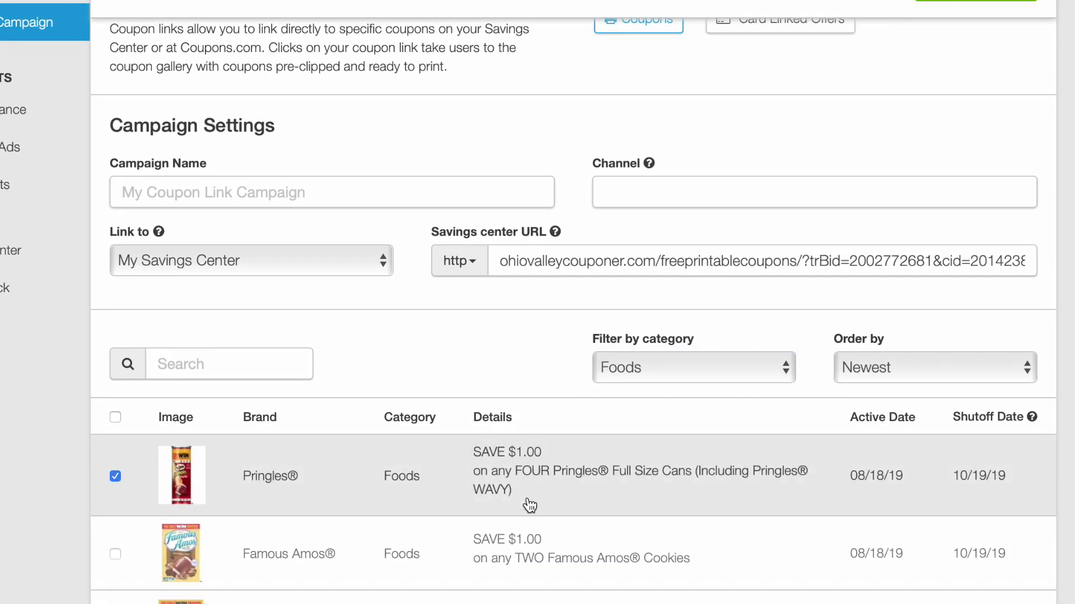
pyautogui.scroll(-1, 530, 549)
pyautogui.click(530, 539)
# - Select the Cheez-It, SpaghettiOs and Keebler Town House Crackers coupons in the Foods list
pyautogui.scroll(-4, 529, 531)
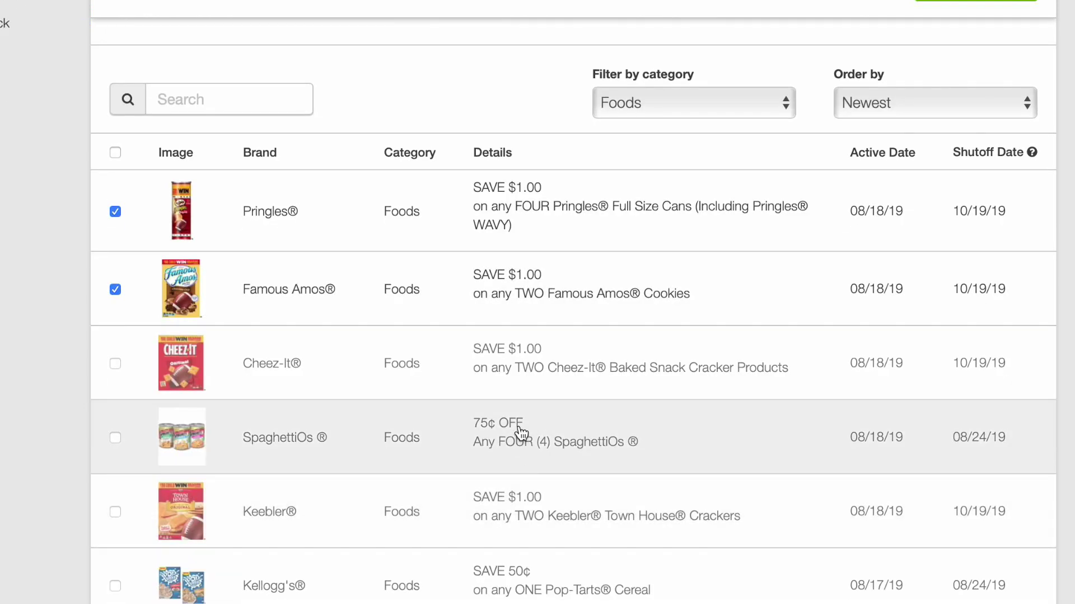
pyautogui.click(502, 384)
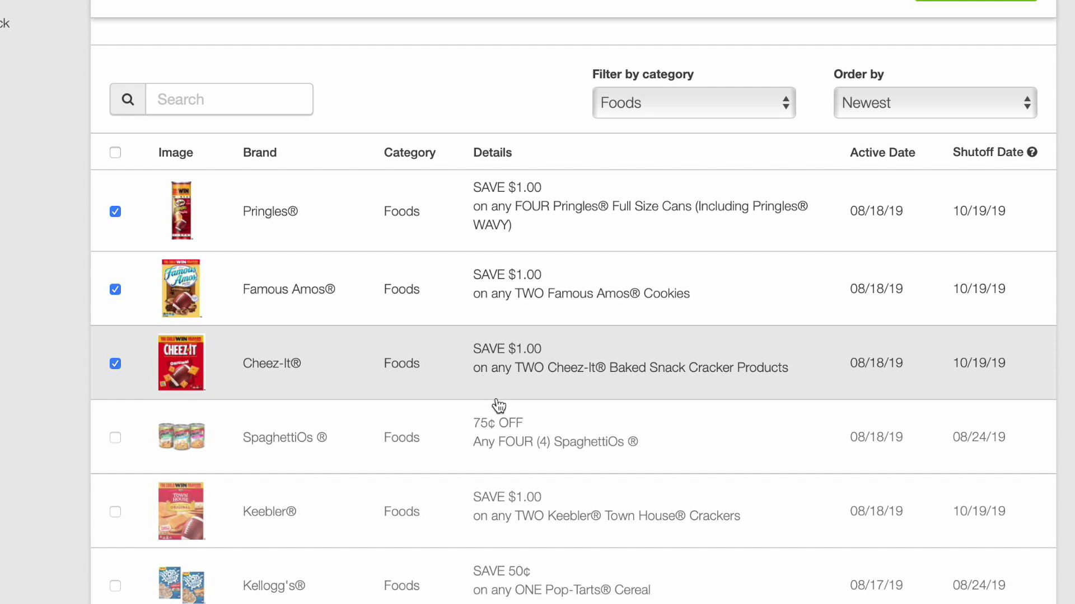
pyautogui.click(492, 421)
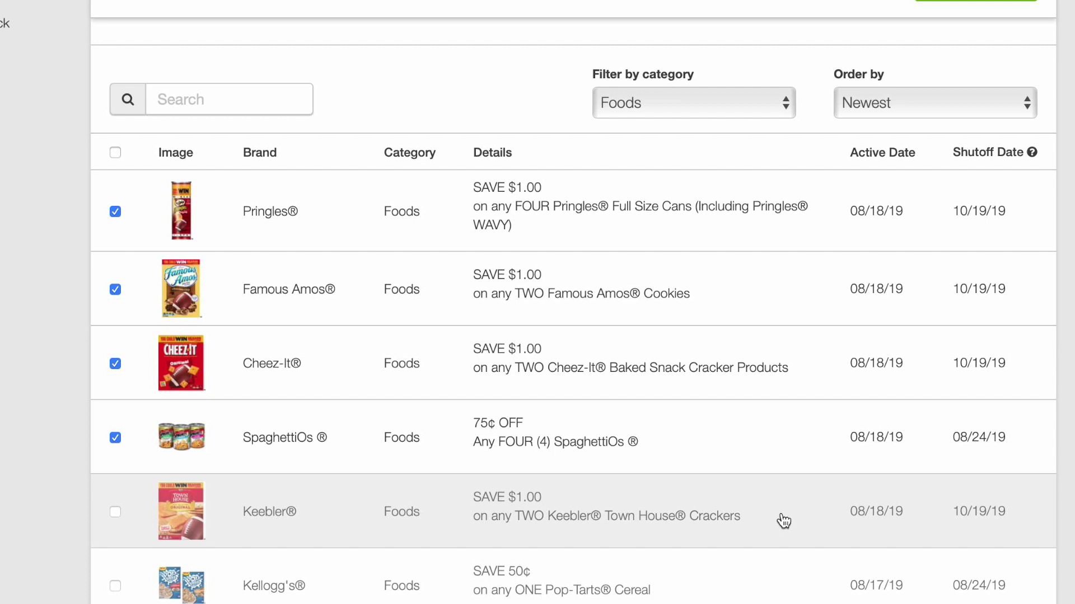
pyautogui.click(721, 502)
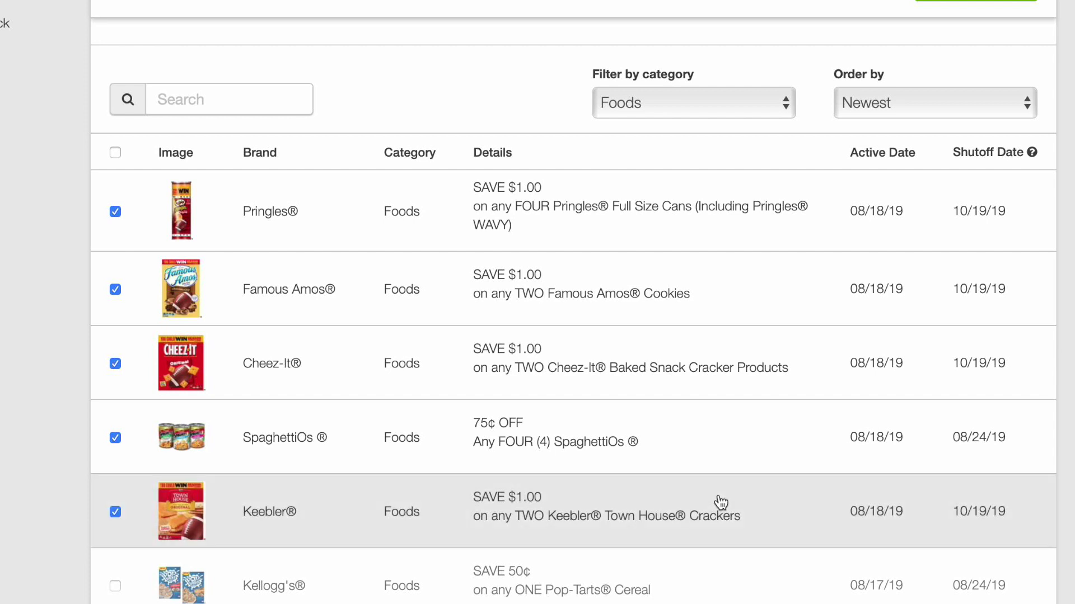
# - Add the Kellogg's Pop-Tarts Cereal, Two Good Yogurt, Foster Farms Corn Dogs and Keebler Sandie's Cookies coupons to the selection
pyautogui.scroll(-1, 721, 502)
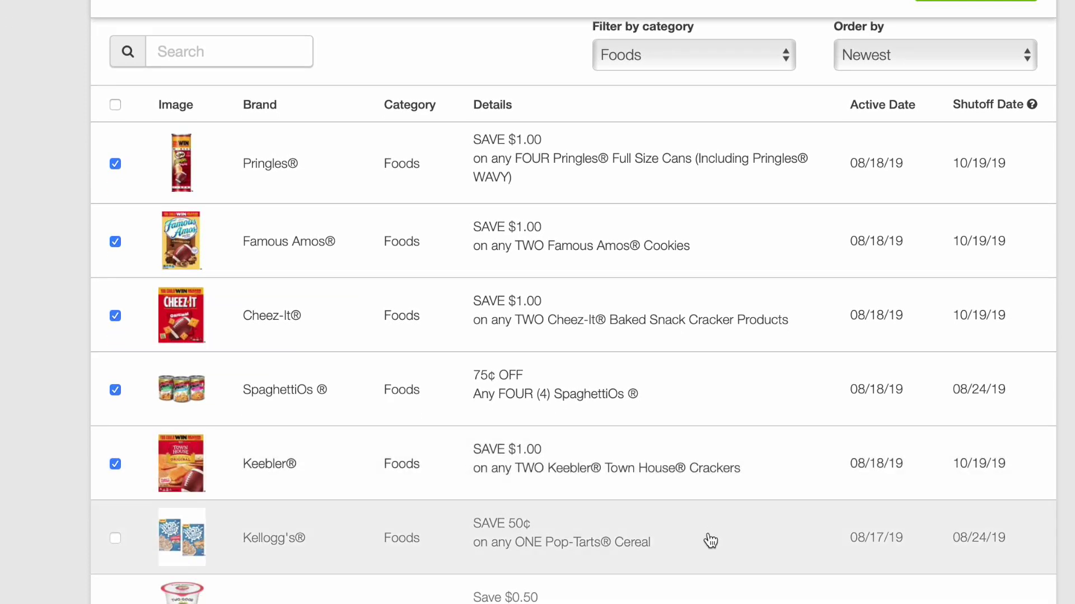
pyautogui.click(710, 540)
pyautogui.scroll(-2, 711, 541)
pyautogui.click(711, 541)
pyautogui.scroll(-2, 712, 532)
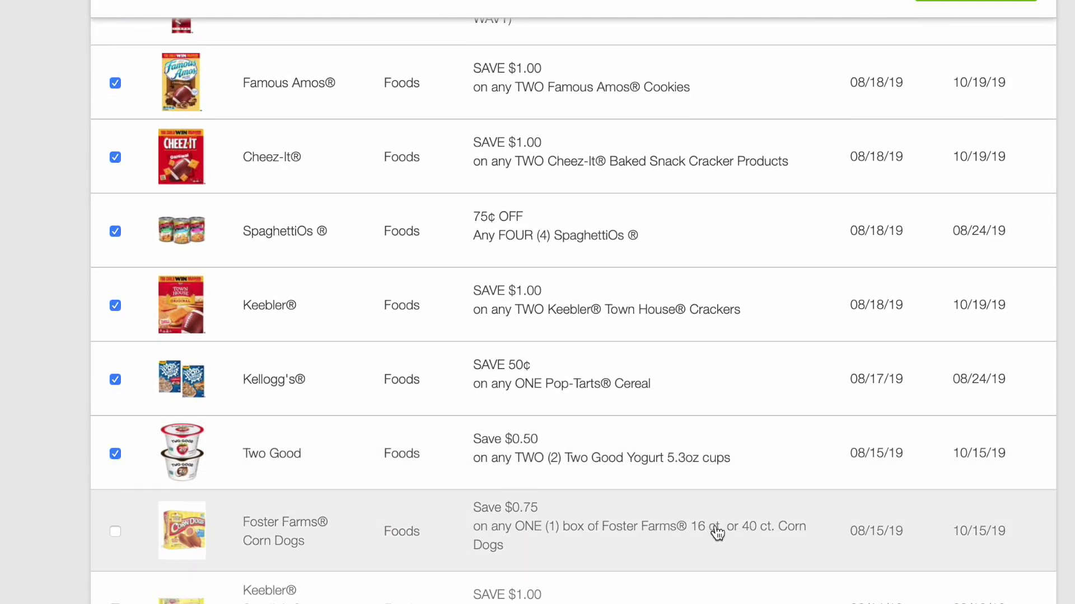
pyautogui.click(723, 530)
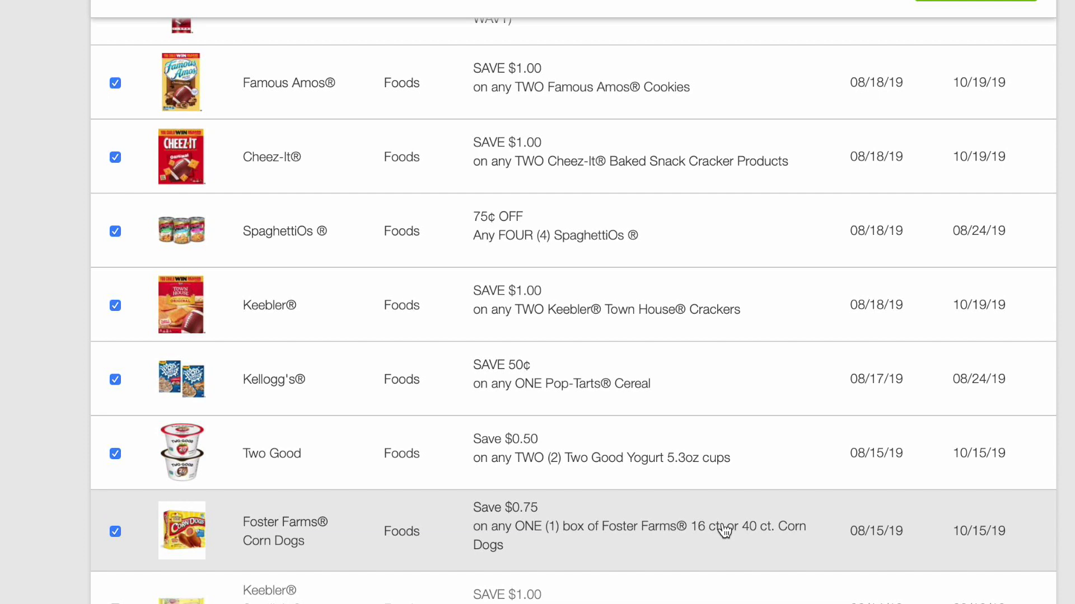
pyautogui.scroll(-3, 724, 530)
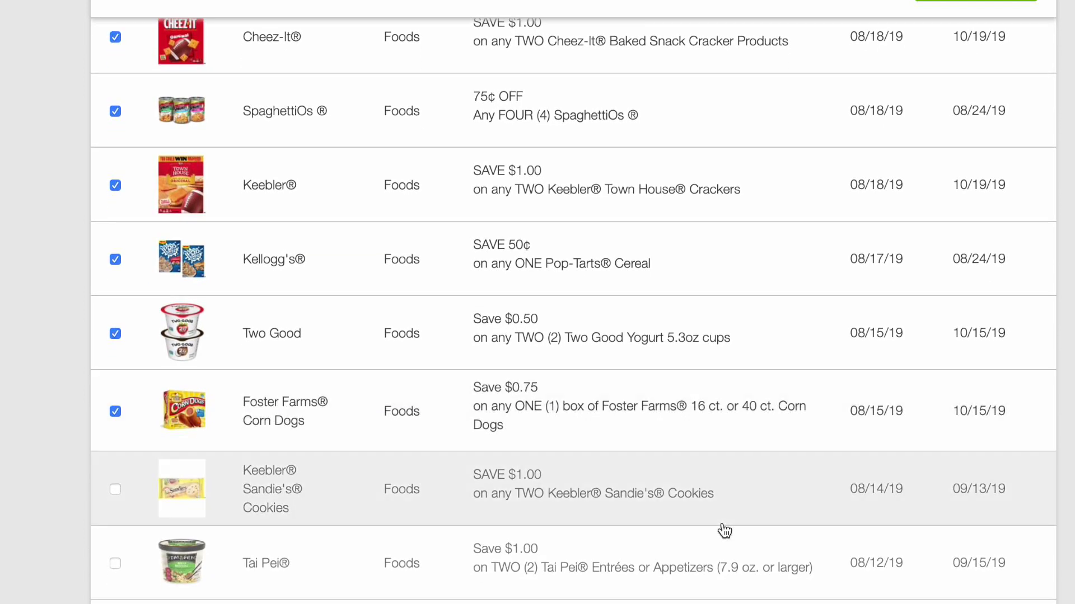
pyautogui.click(724, 531)
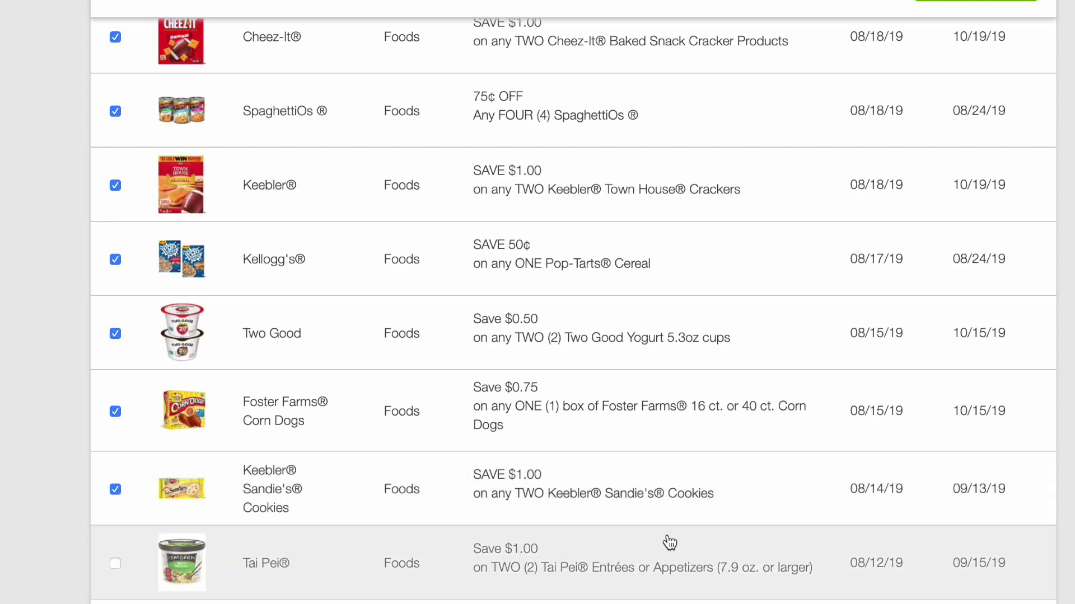
# - Filter the coupon list to Health Care and select the Emergen-C, Alka-Seltzer, Allegra Allergy and Fortify coupons
pyautogui.scroll(1, 710, 483)
pyautogui.scroll(10, 710, 483)
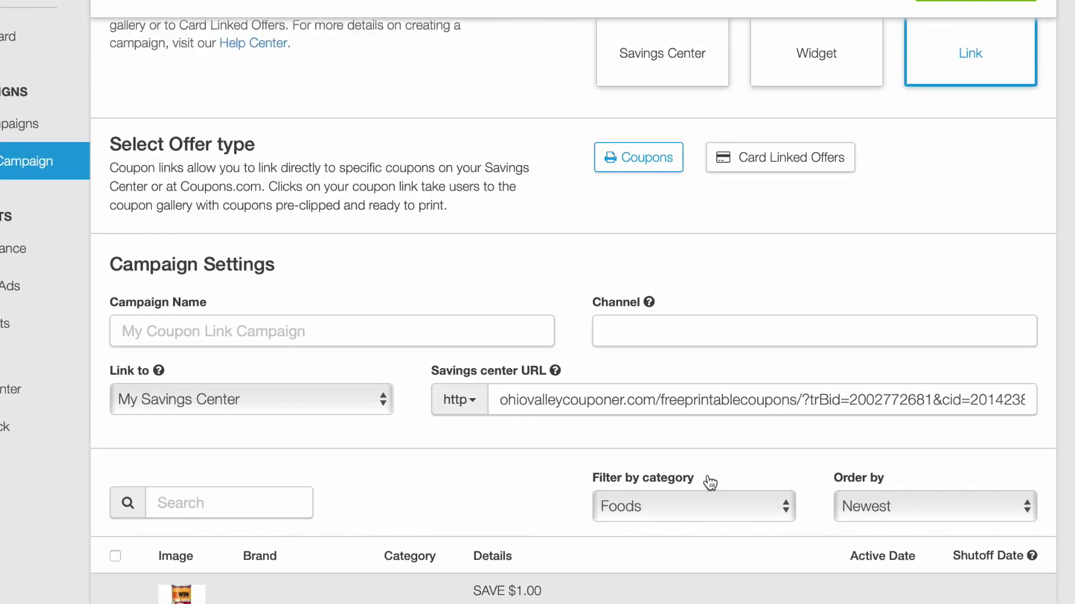
pyautogui.click(652, 587)
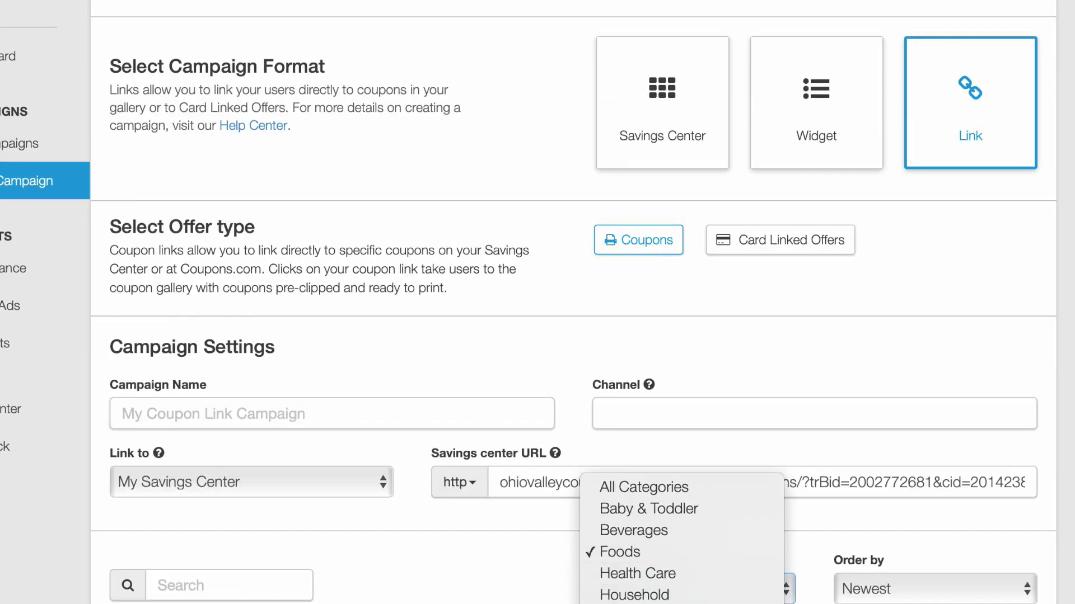
pyautogui.click(674, 580)
pyautogui.scroll(-3, 674, 588)
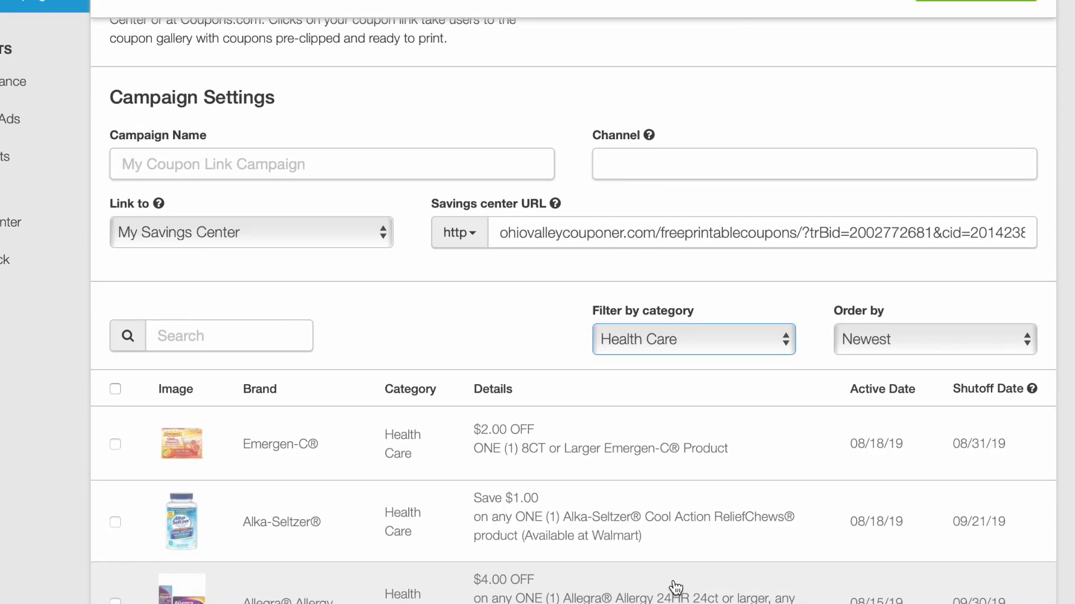
pyautogui.scroll(-6, 480, 272)
pyautogui.scroll(-1, 480, 271)
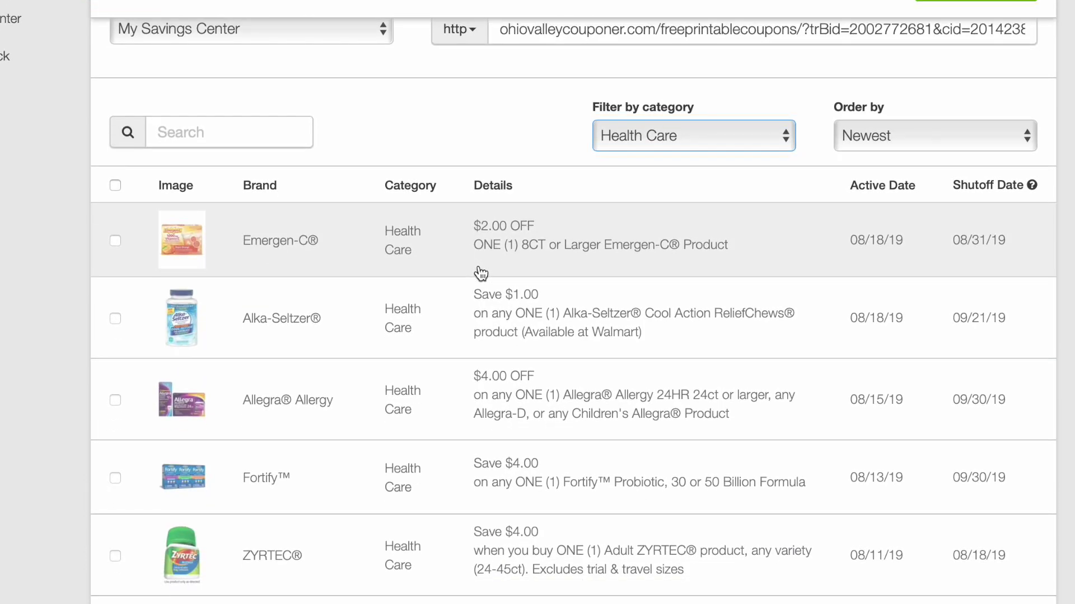
pyautogui.scroll(1, 481, 273)
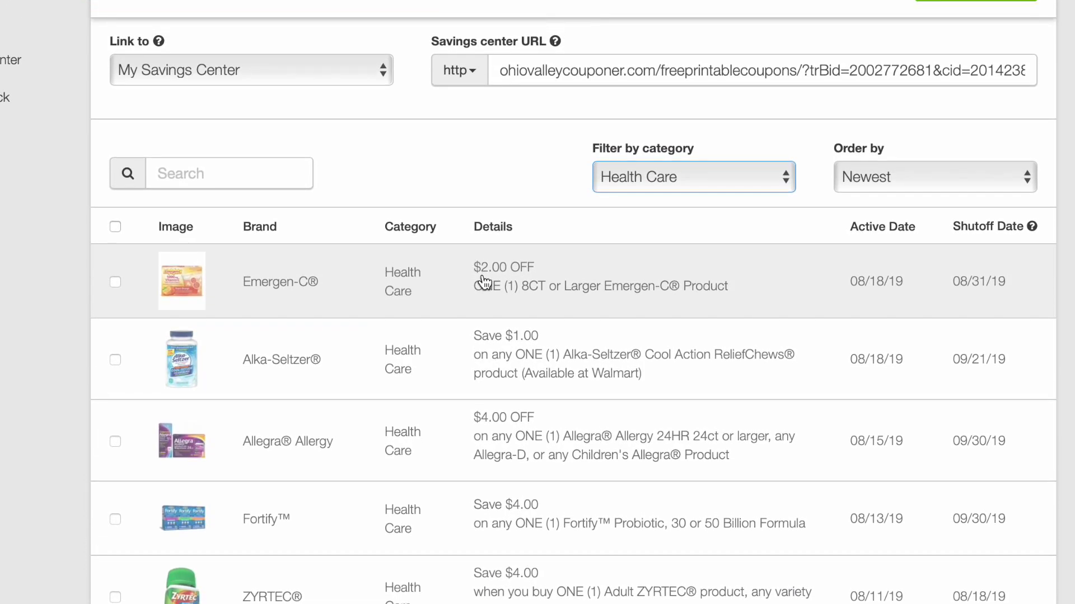
pyautogui.click(519, 302)
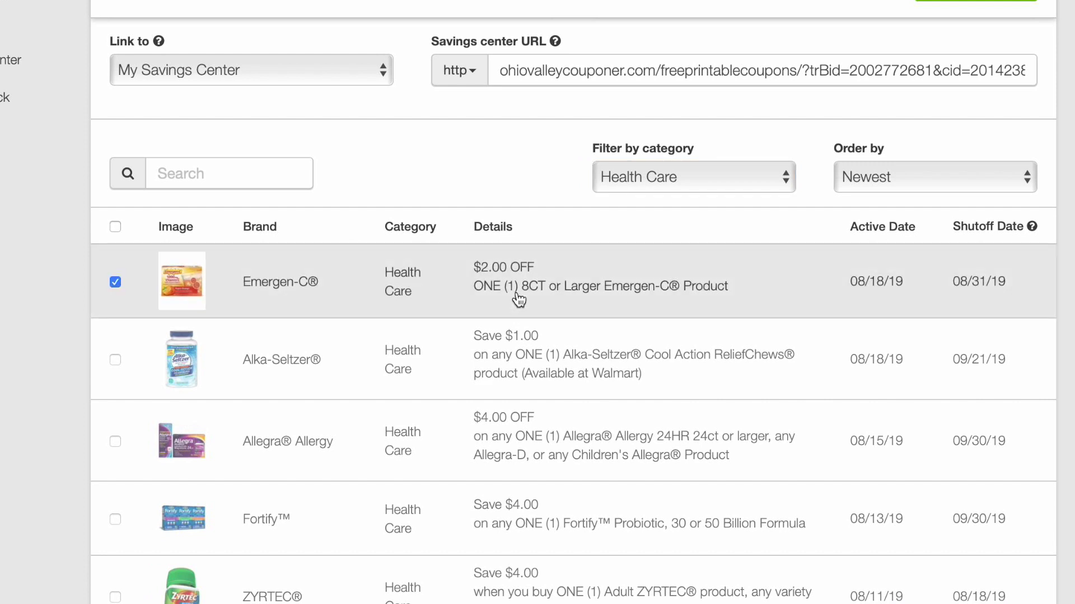
pyautogui.click(521, 374)
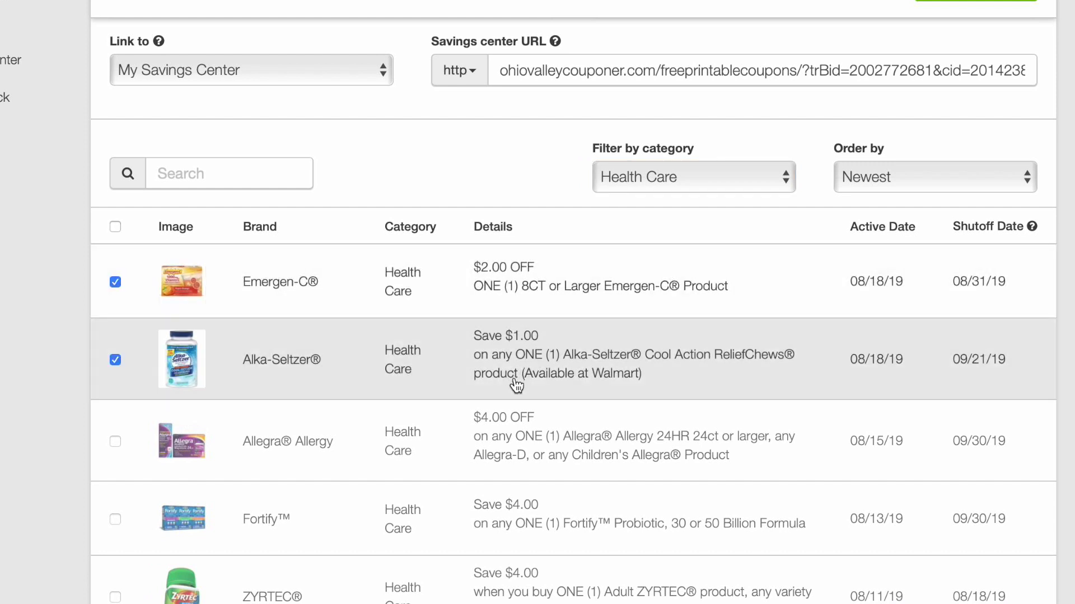
pyautogui.click(524, 437)
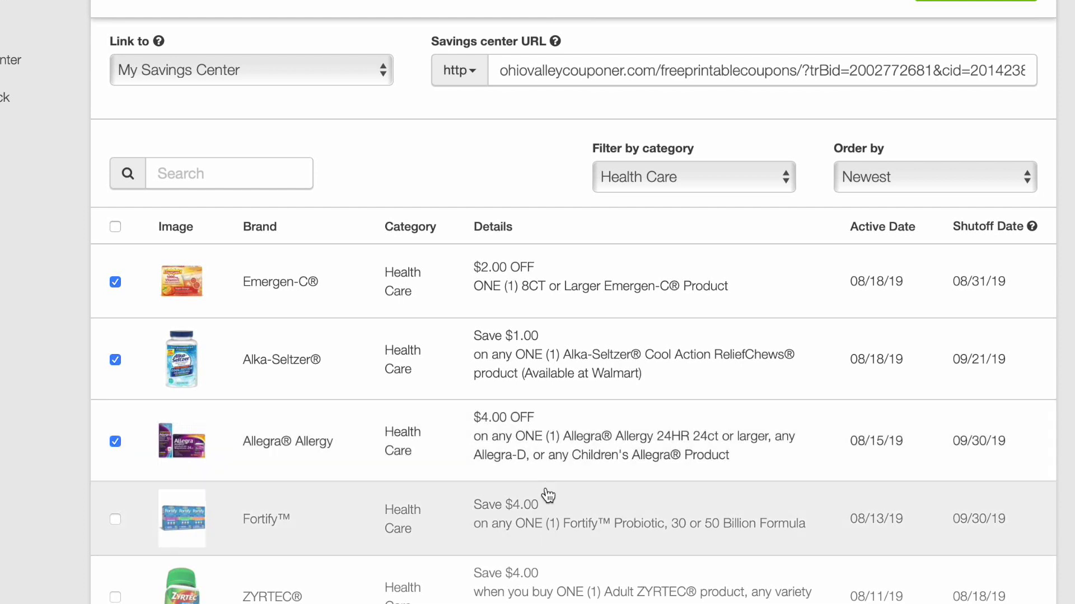
pyautogui.click(618, 516)
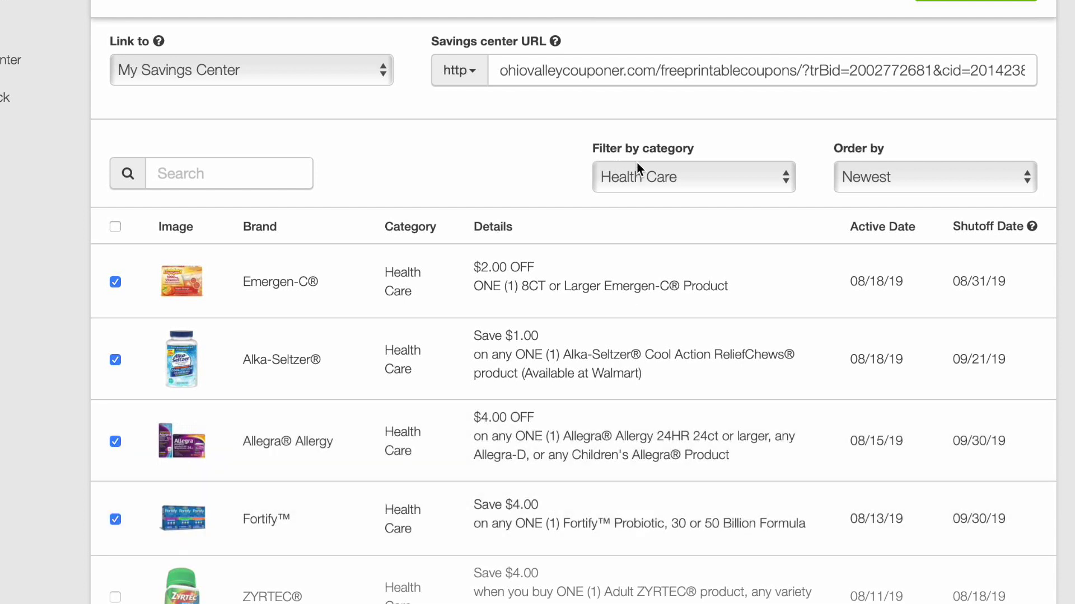
# - Filter the coupon list to Household and select the three OxiClean coupons
pyautogui.click(638, 168)
pyautogui.click(639, 202)
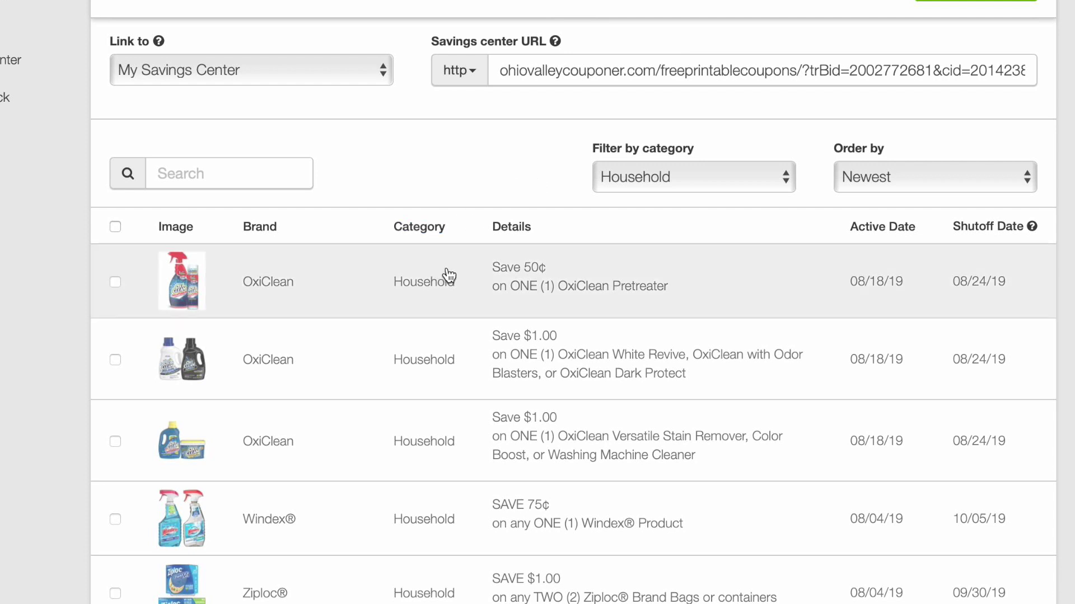
pyautogui.click(480, 282)
pyautogui.click(482, 338)
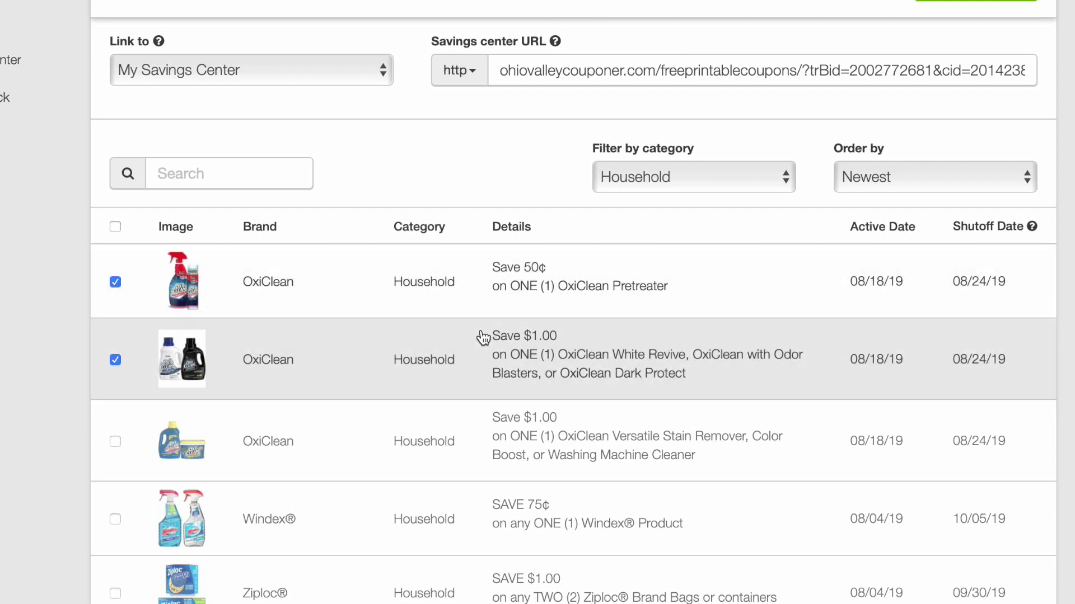
pyautogui.click(554, 418)
pyautogui.scroll(-1, 604, 201)
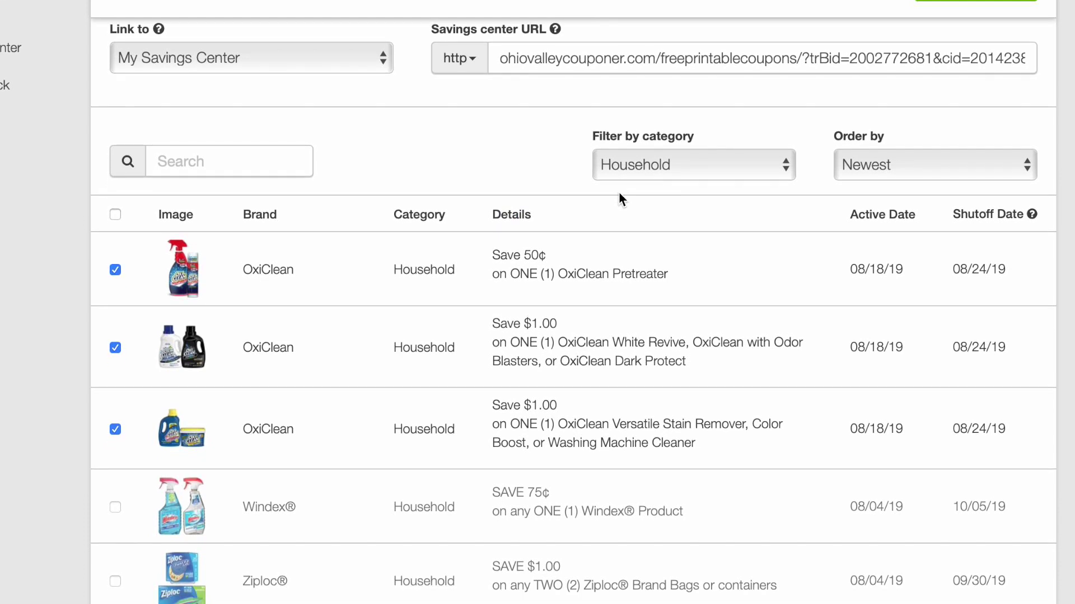
# - Filter the coupon list to Personal Care and select the Edge or Skintimate, Garnier Whole Blends and Schick Women's Razor or Refill coupons
pyautogui.click(637, 159)
pyautogui.click(644, 194)
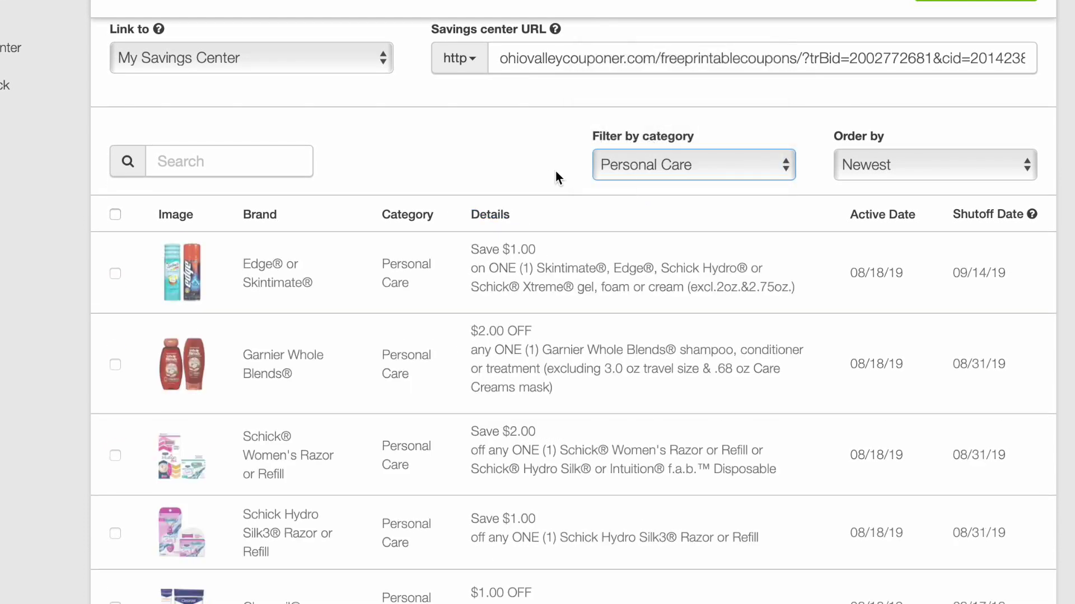
pyautogui.scroll(-3, 536, 176)
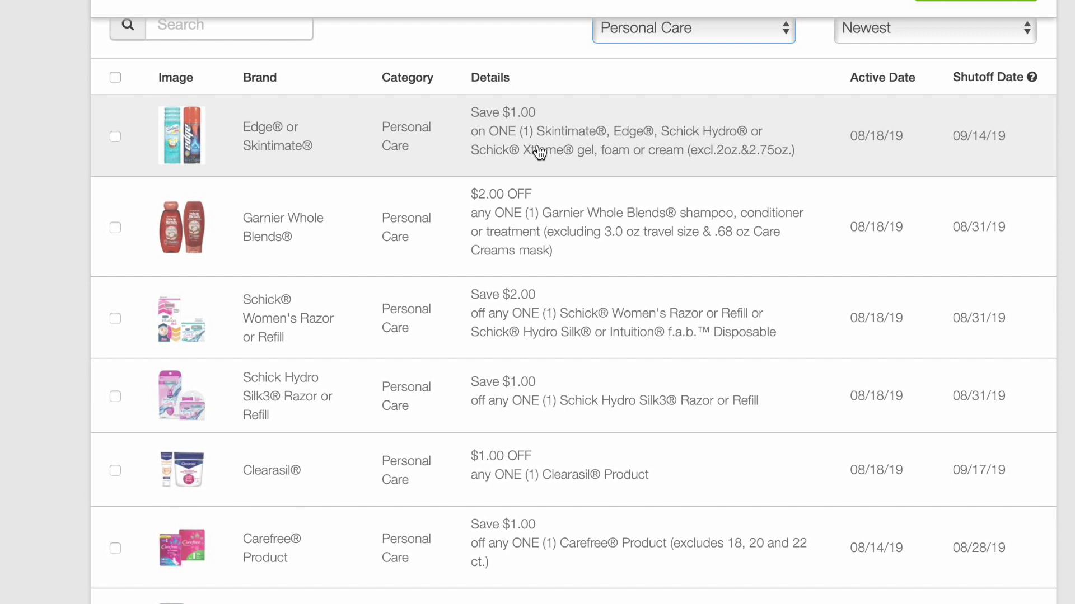
pyautogui.click(539, 151)
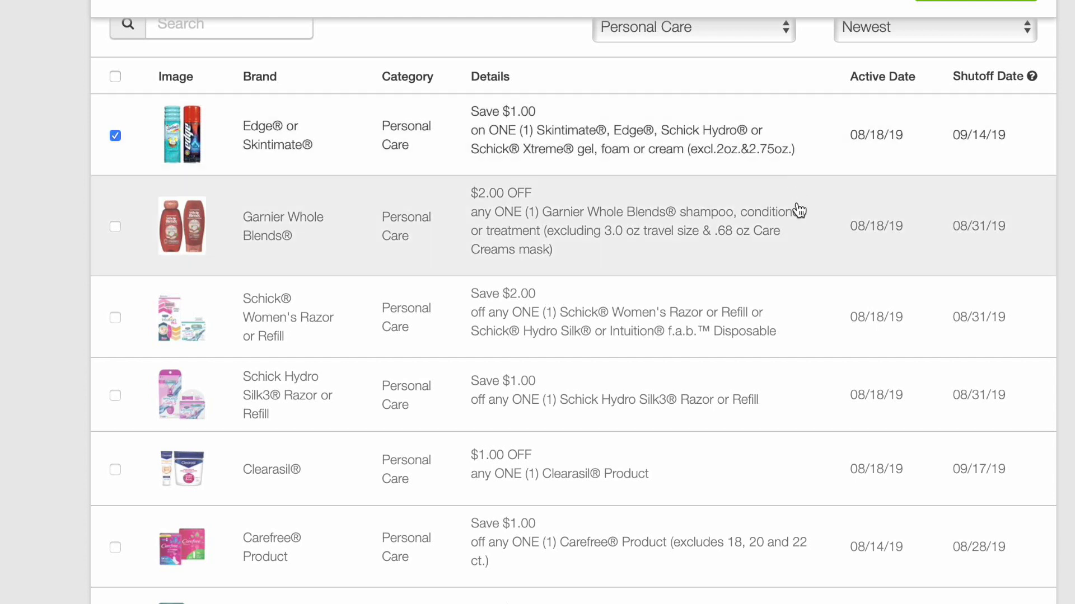
pyautogui.click(800, 211)
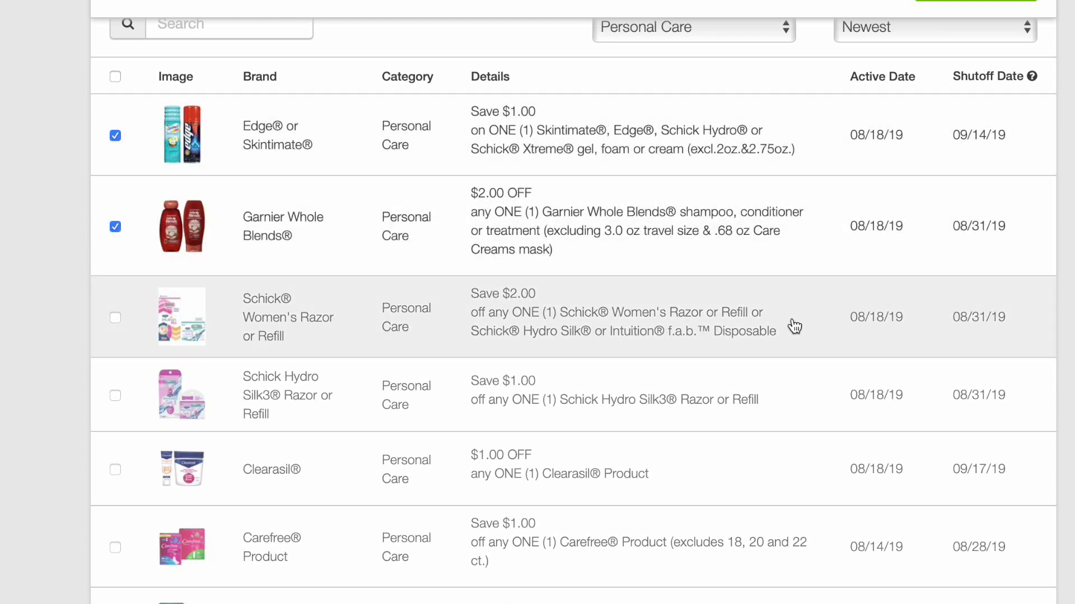
pyautogui.click(794, 319)
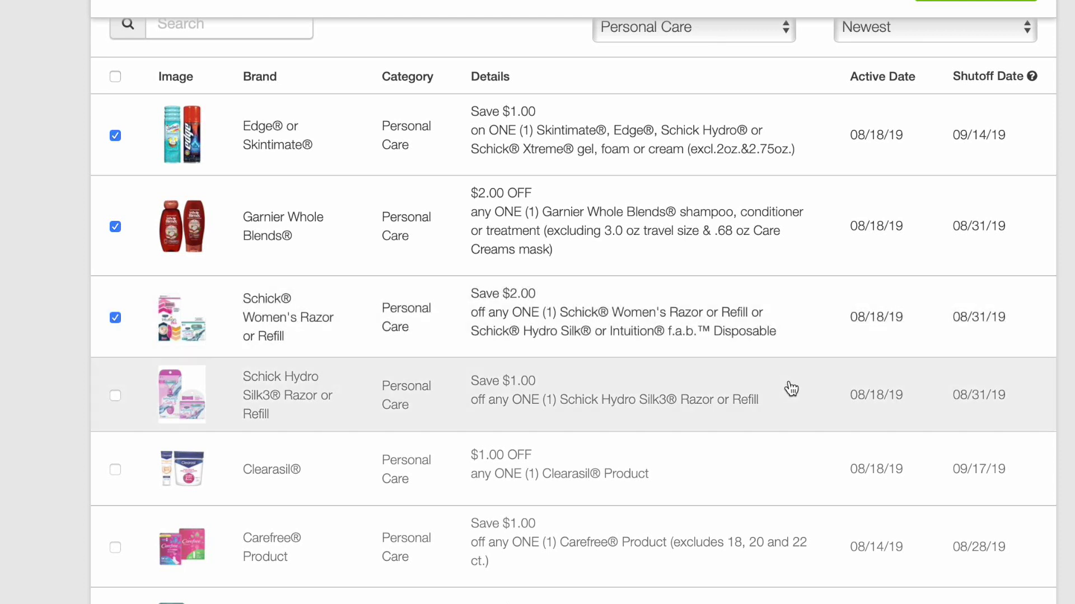
# - Select the Schick Hydro Silk3, Clearasil and Carefree coupons in the Personal Care list
pyautogui.click(790, 389)
pyautogui.click(775, 450)
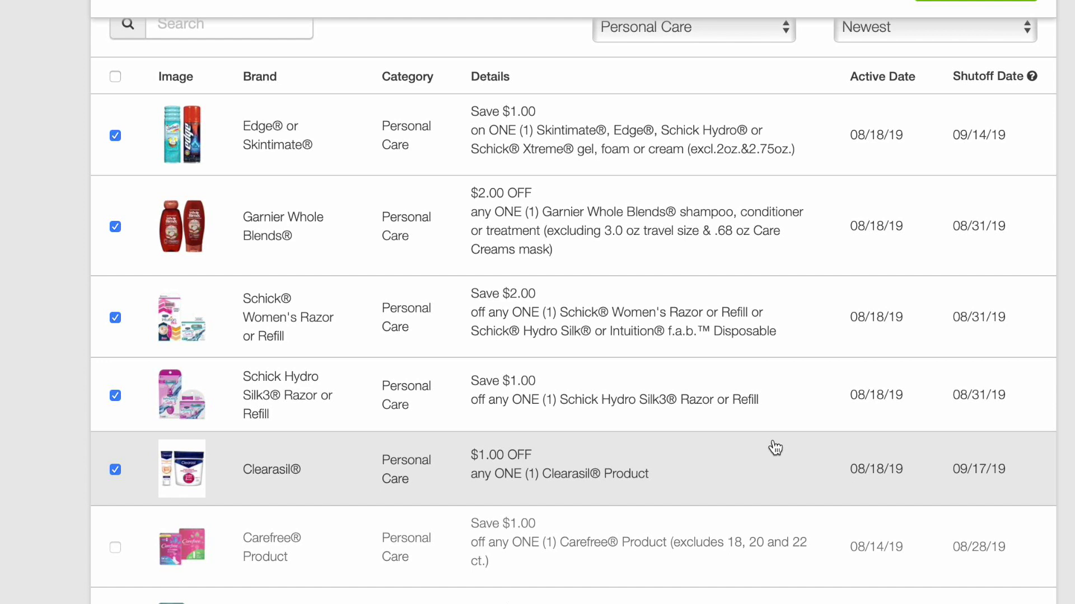
pyautogui.scroll(-2, 775, 448)
pyautogui.click(784, 481)
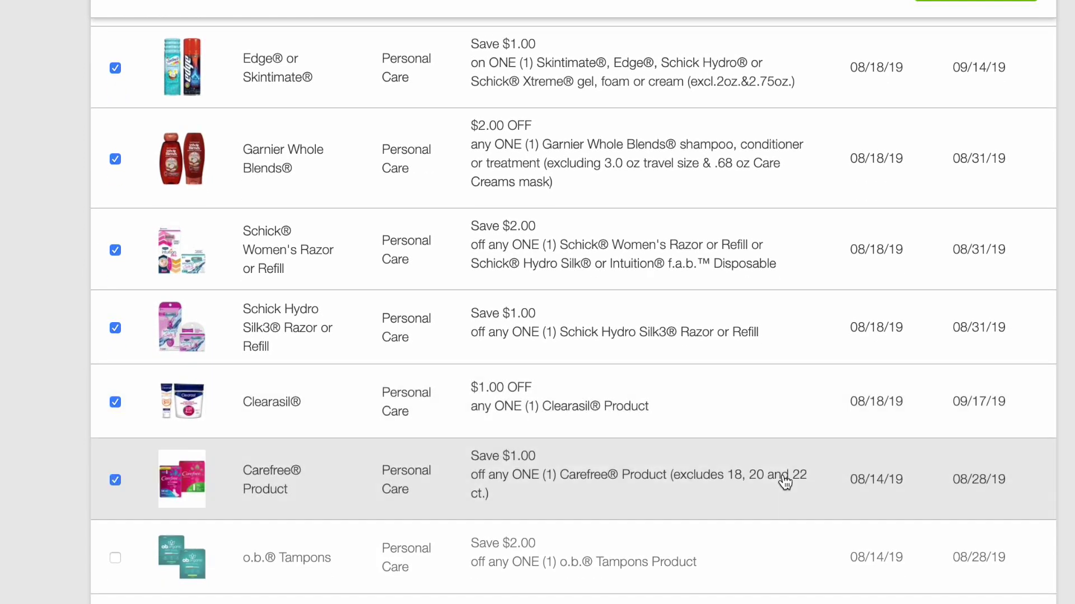
# - Select the o.b. Tampons coupon in the Personal Care list
pyautogui.click(640, 565)
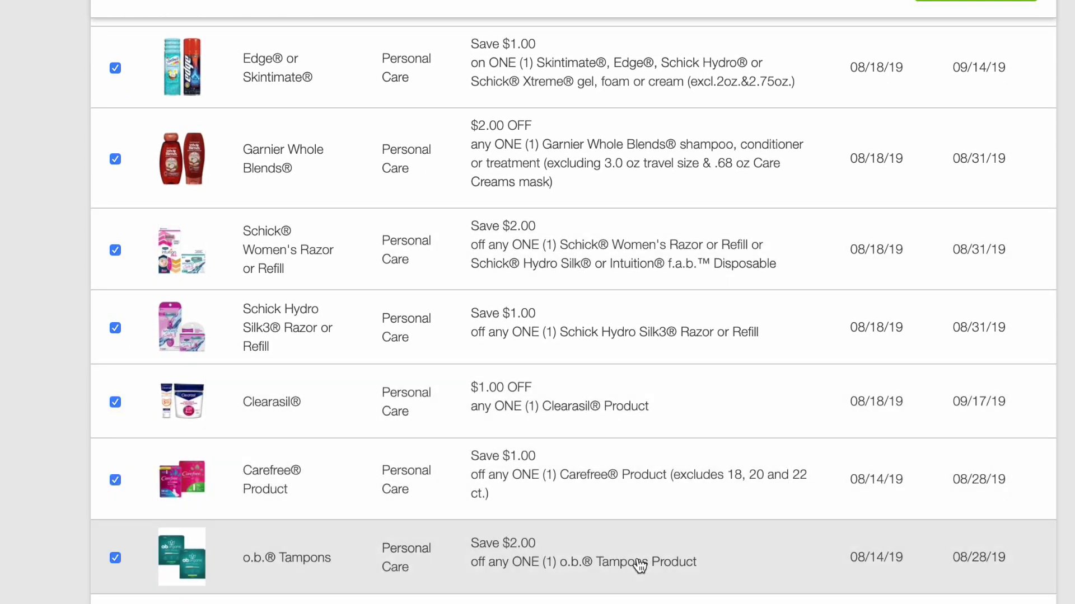
pyautogui.scroll(-1, 638, 564)
pyautogui.scroll(1, 633, 563)
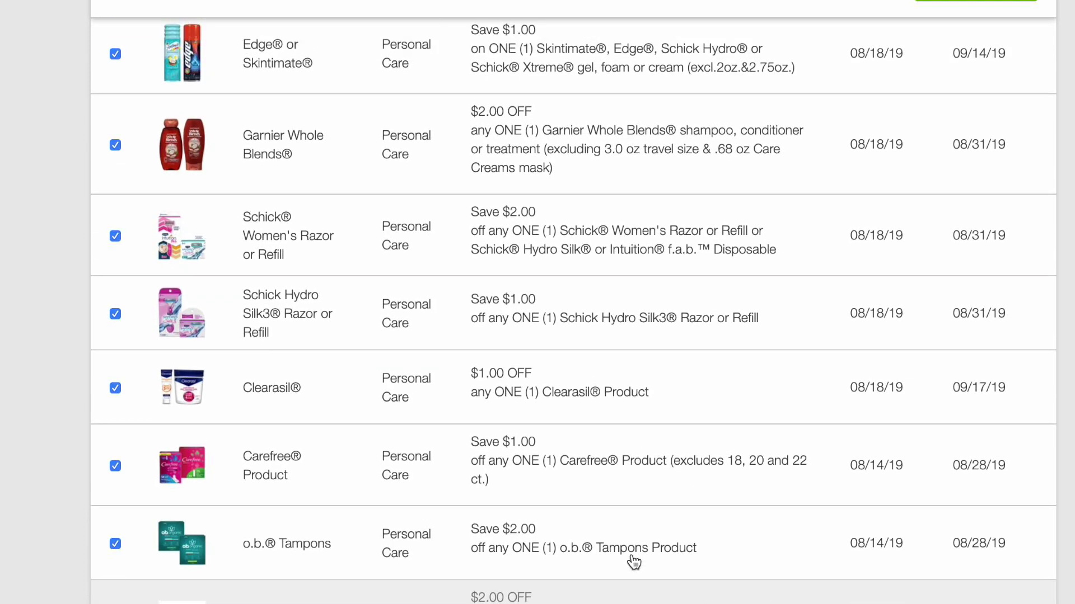
# - Filter the coupon list to Pet Care and select the Nature's Recipe True Treats dog treats coupon
pyautogui.scroll(10, 634, 562)
pyautogui.scroll(-4, 646, 291)
pyautogui.click(649, 347)
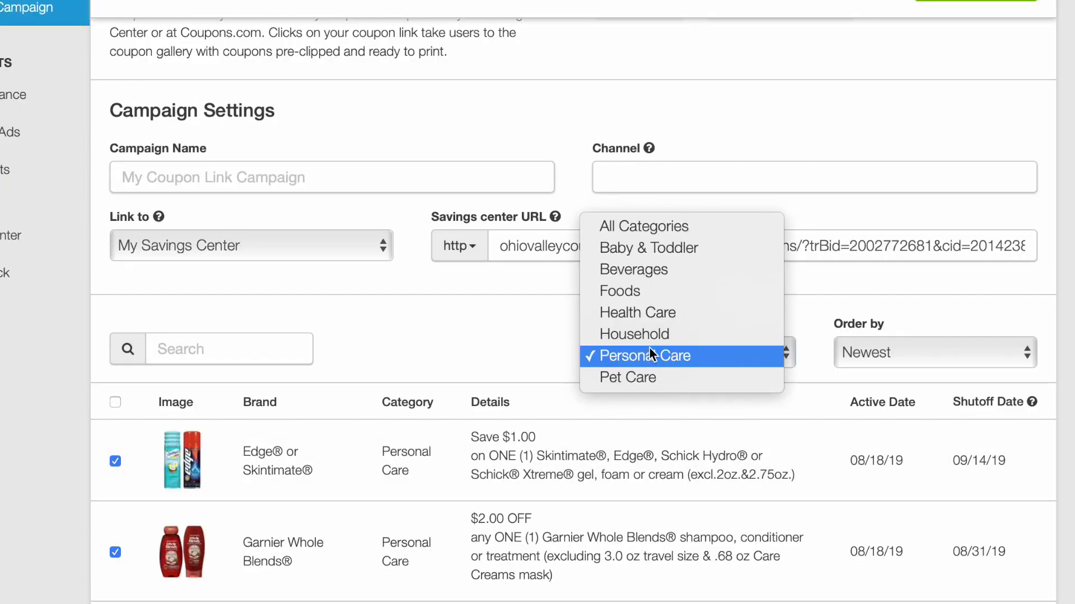
pyautogui.click(661, 378)
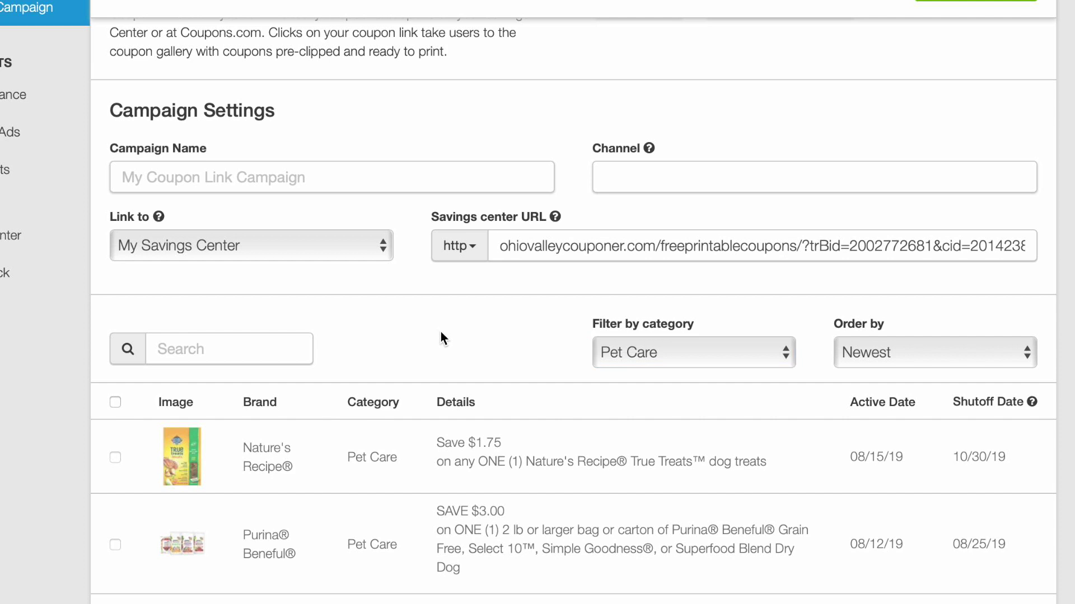
pyautogui.scroll(-2, 441, 332)
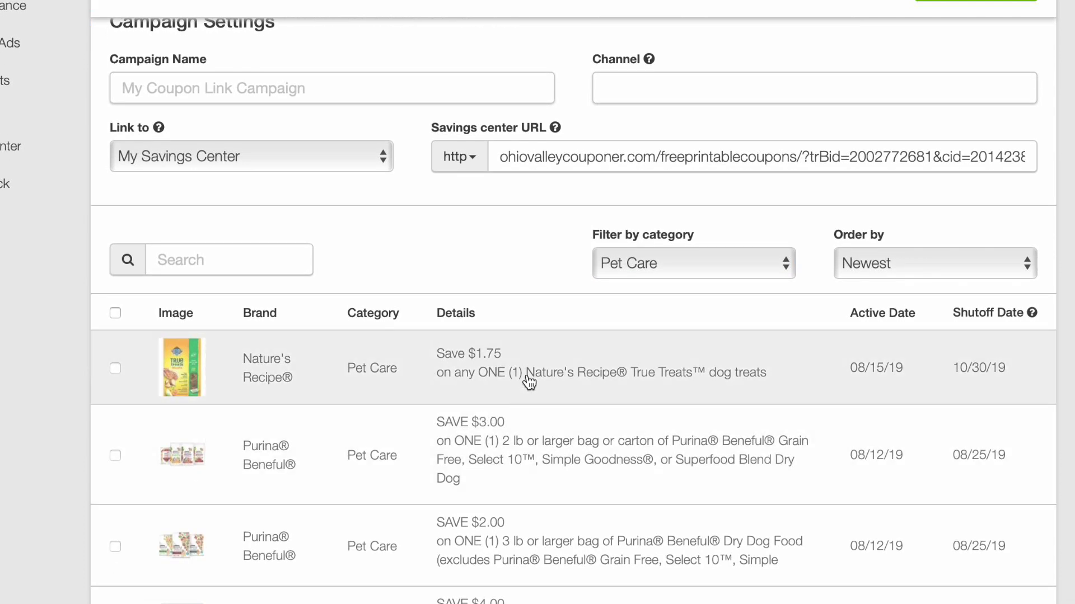
pyautogui.click(528, 383)
# - Switch to the couponing blog, open its Redplum.com Coupons page and look over the printable coupons listed there
pyautogui.scroll(5, 523, 312)
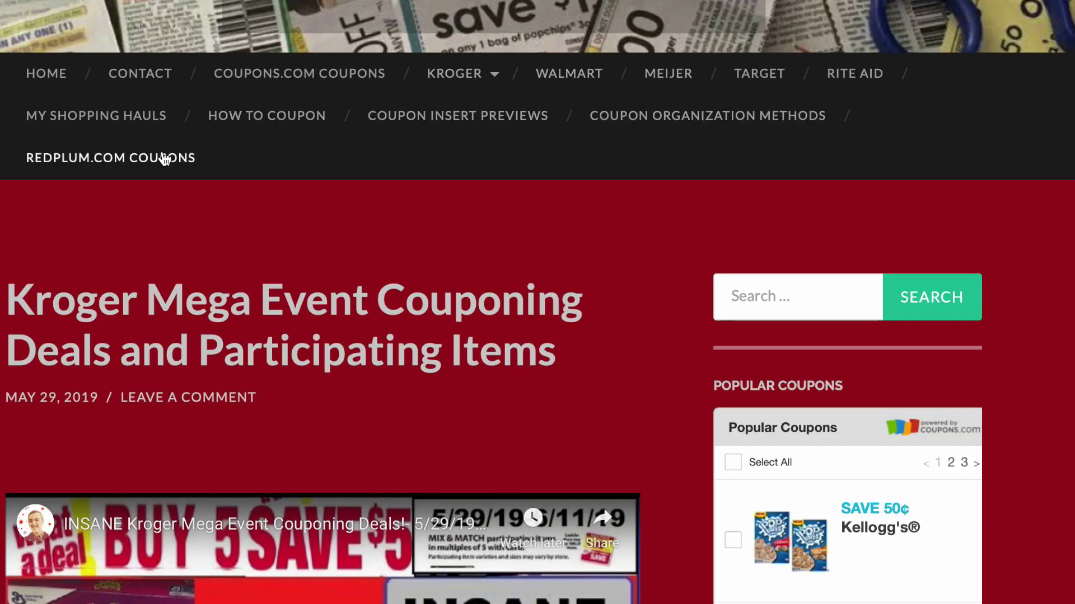
pyautogui.click(164, 158)
pyautogui.scroll(-10, 167, 156)
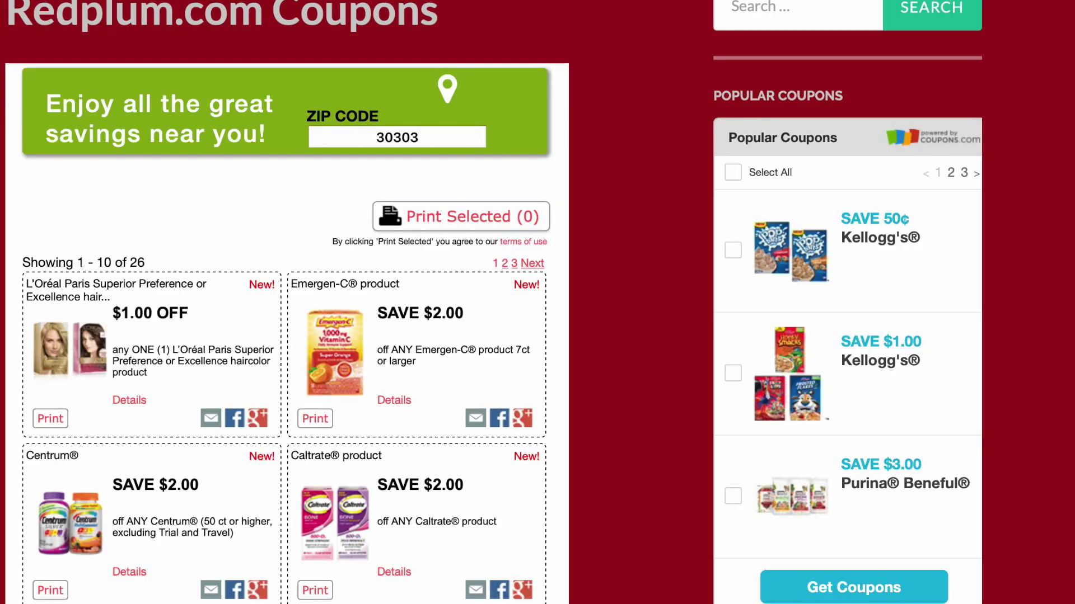
pyautogui.scroll(-2, 220, 24)
pyautogui.scroll(-3, 401, 341)
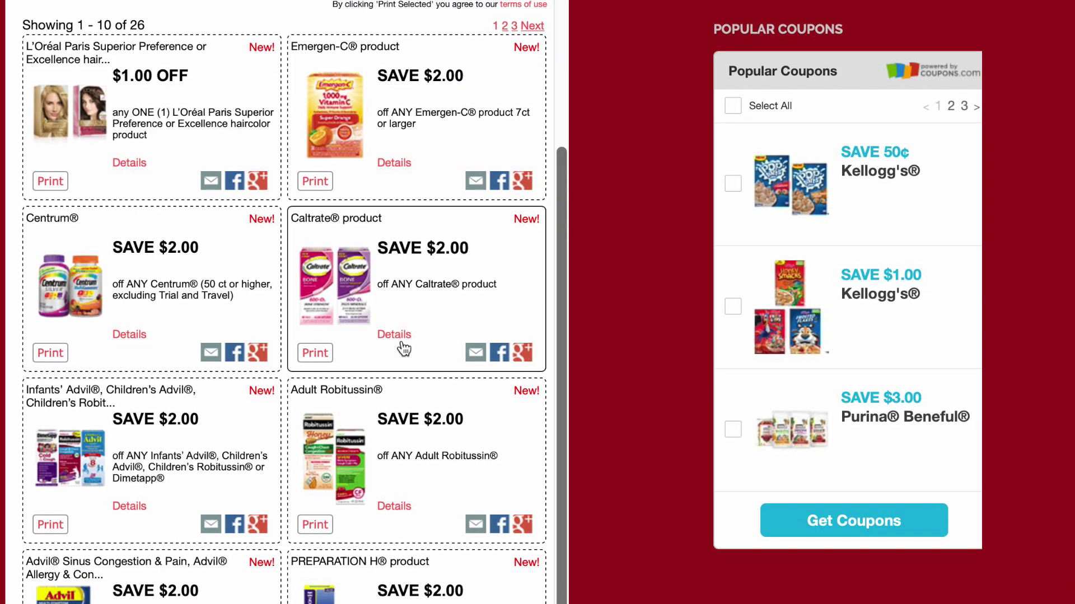
pyautogui.scroll(-5, 401, 341)
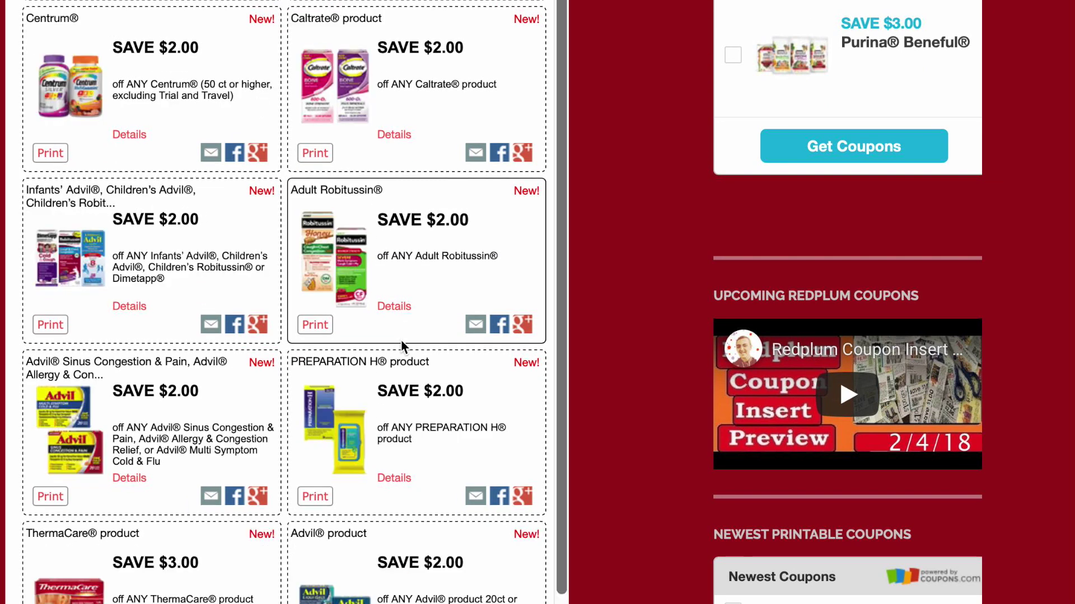
# - Examine the individual offers on the first page of Redplum coupons, from L'Oréal Paris and Emergen-C down to ThermaCare and Advil
pyautogui.scroll(4, 401, 342)
pyautogui.moveTo(163, 113); pyautogui.dragTo(249, 134)
pyautogui.click(251, 139)
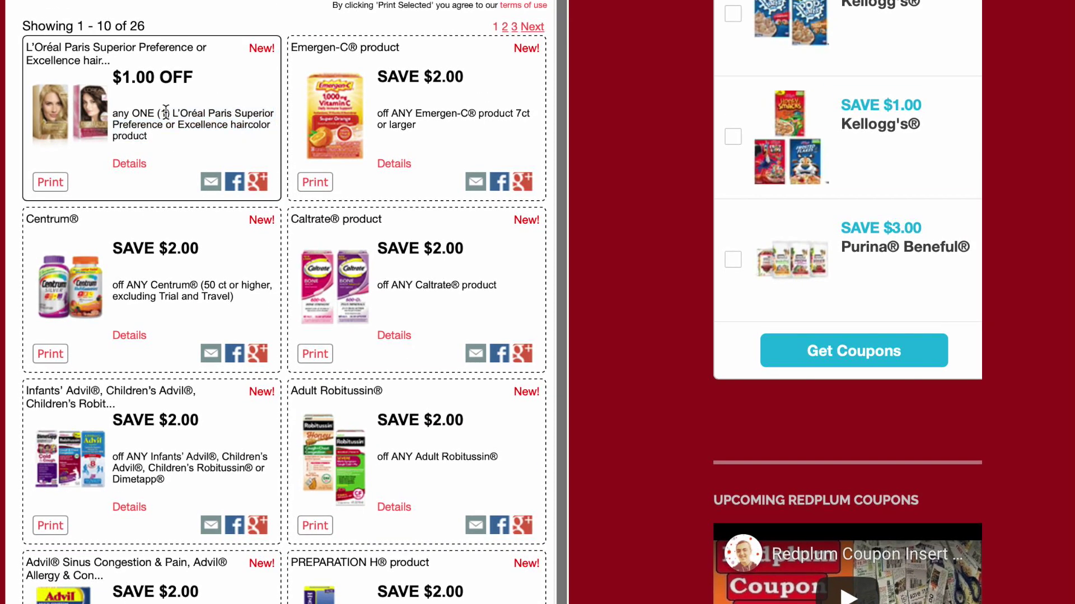
pyautogui.moveTo(454, 129); pyautogui.dragTo(476, 152)
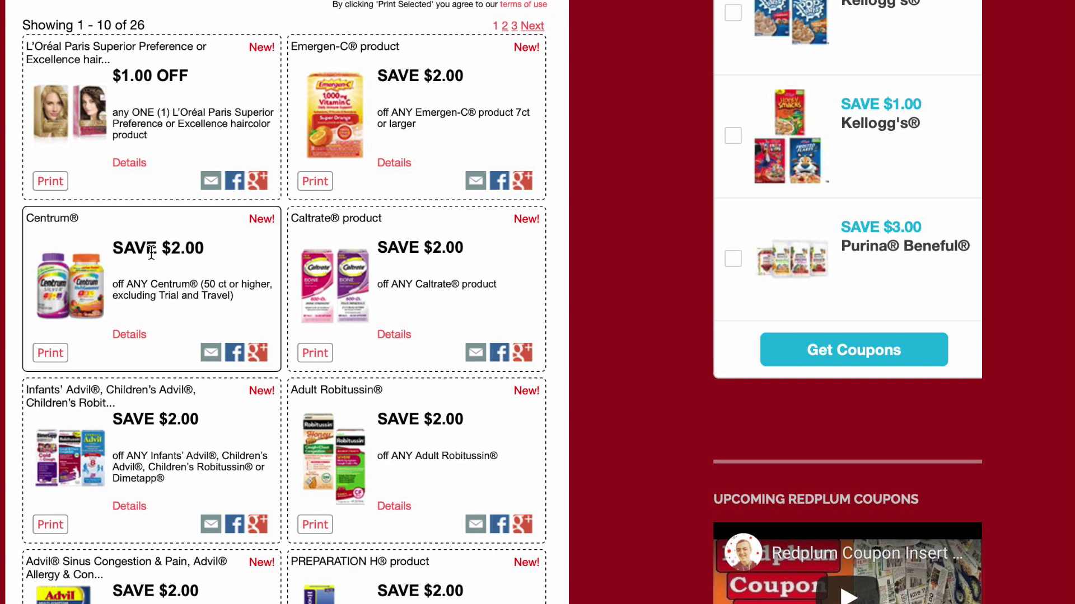
pyautogui.scroll(-3, 152, 250)
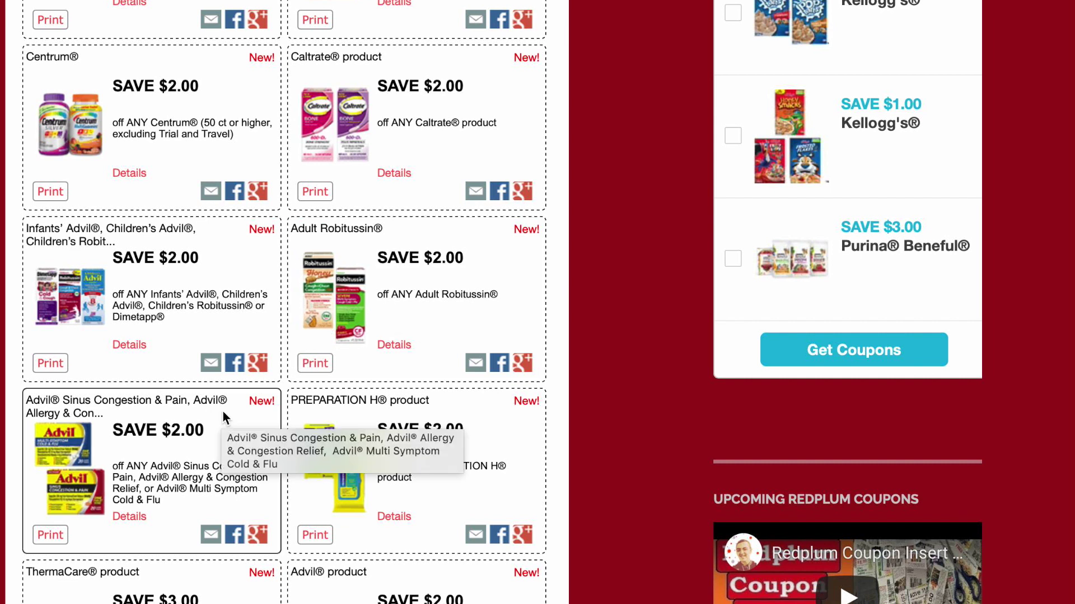
pyautogui.scroll(-1, 335, 462)
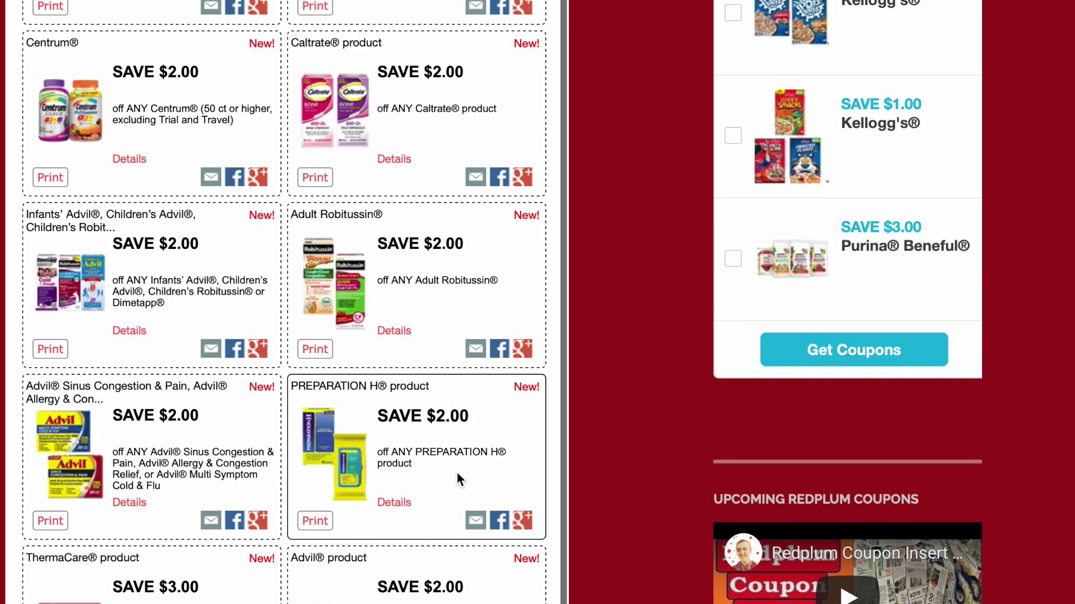
pyautogui.scroll(-3, 458, 478)
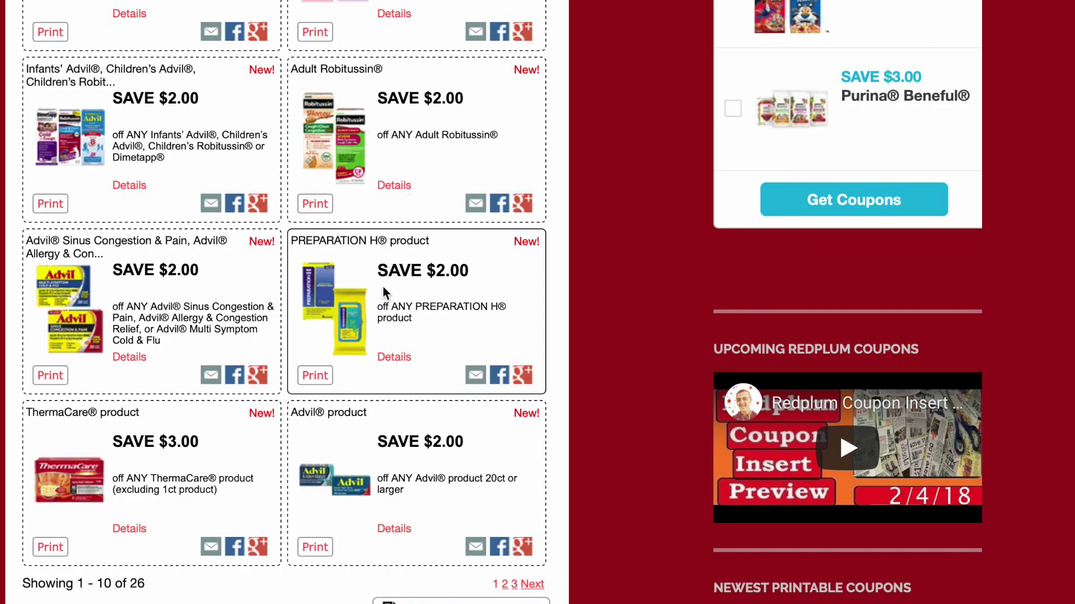